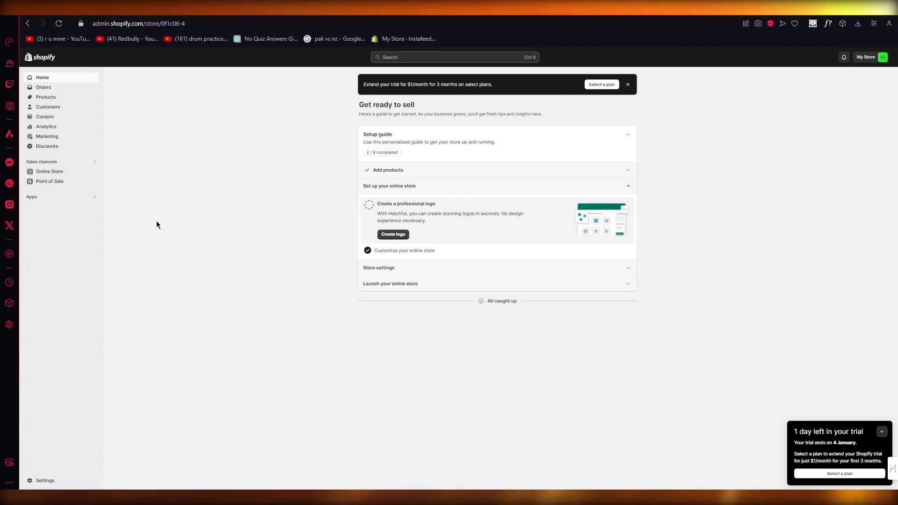
Open the Shopify App Store in a new browser tab from the store's recommended apps
left_click(45, 195)
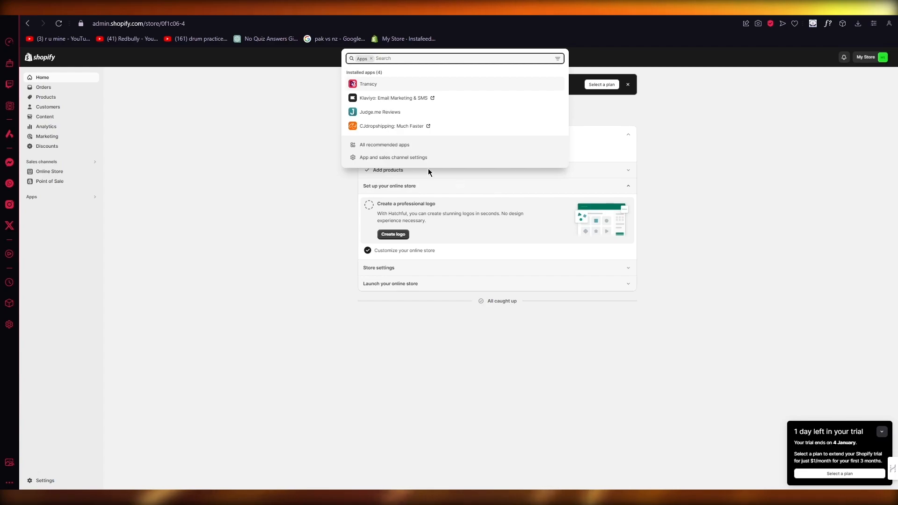
left_click(406, 144)
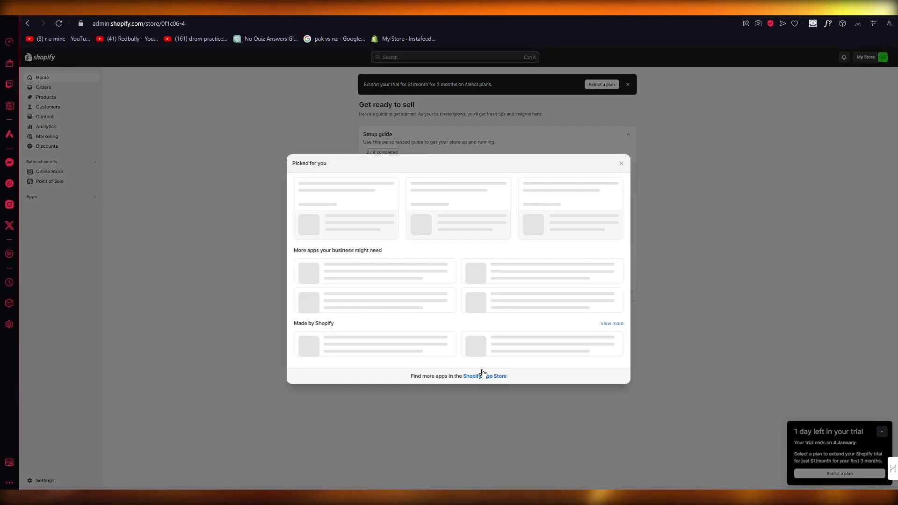
right_click(482, 390)
left_click(521, 259)
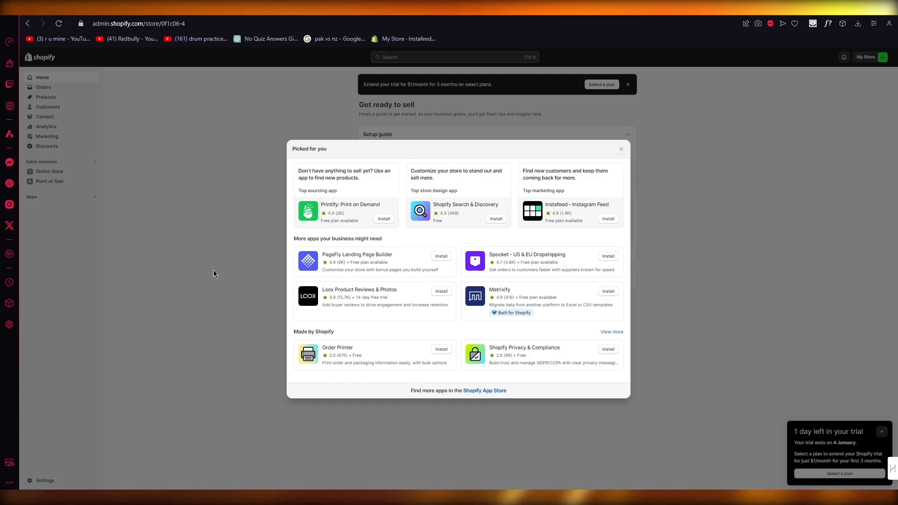
Close the app recommendations, search the third-party payment providers in the store's payment settings for Stripe, and open it
left_click(214, 270)
left_click(62, 484)
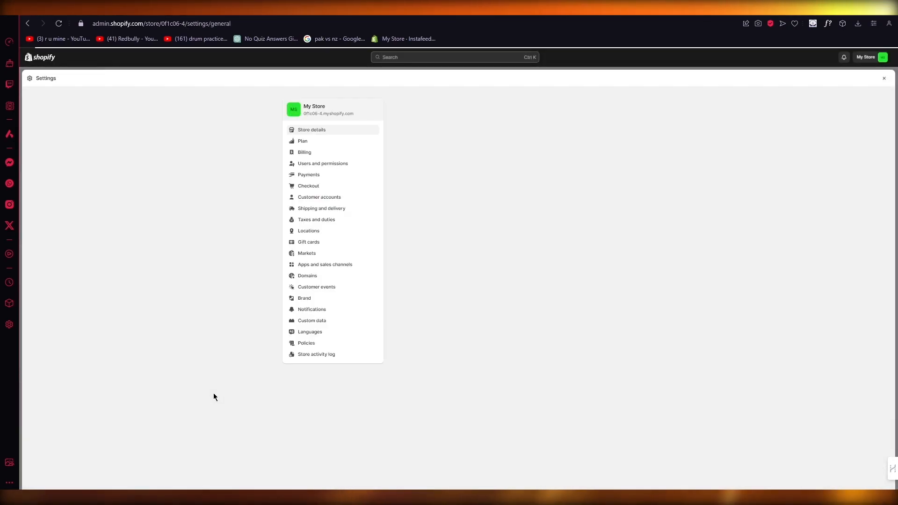
left_click(316, 176)
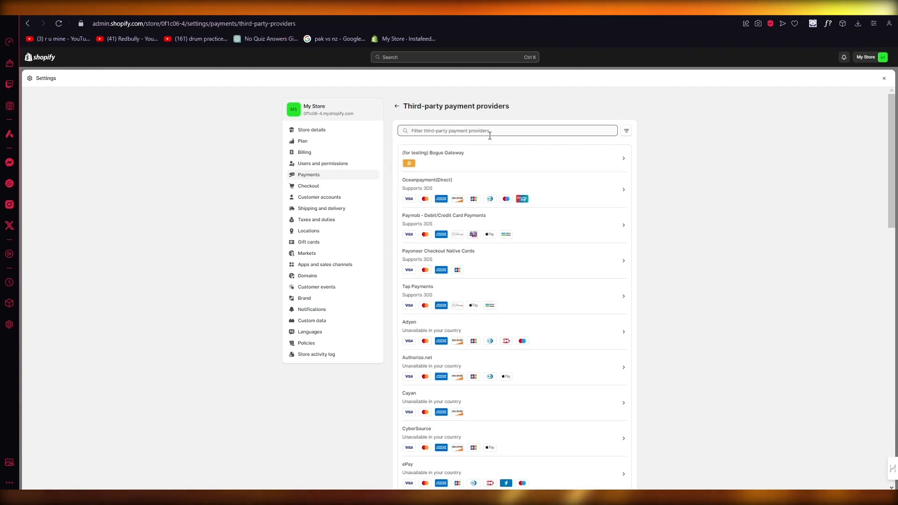
type("str")
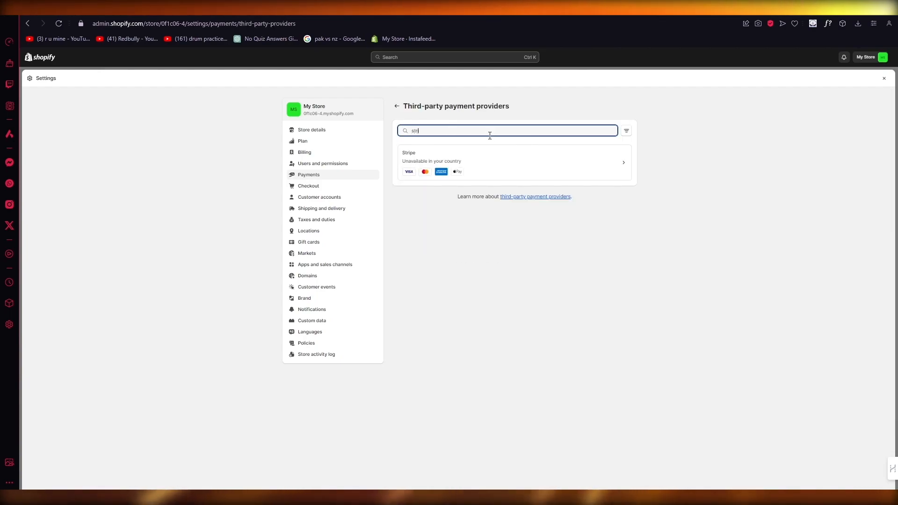
left_click(522, 157)
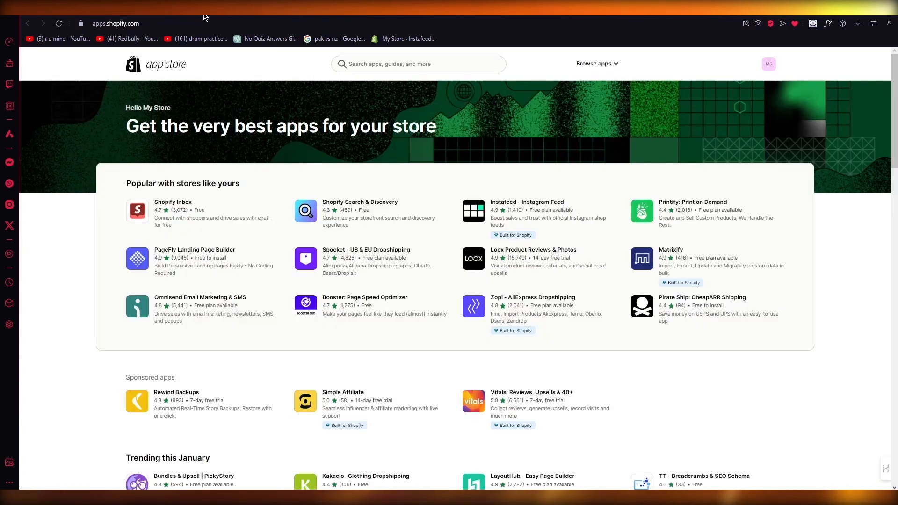
Bring up the app search in the Shopify App Store tab, and switch back to the store admin tab
left_click(351, 60)
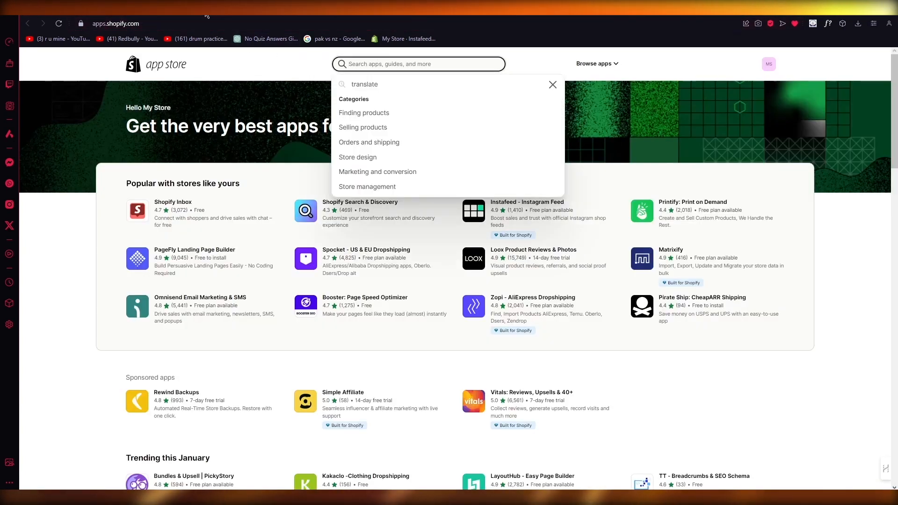
left_click(220, 9)
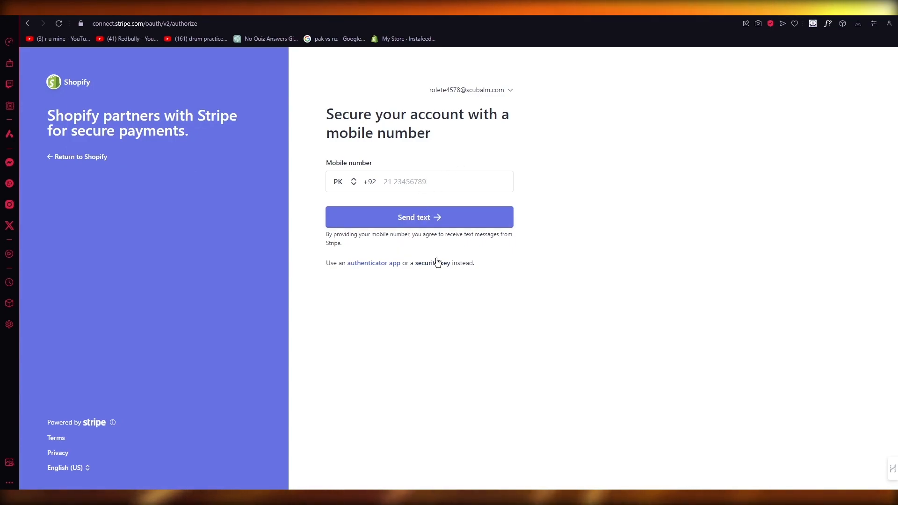
Check the mobile number field in the Stripe account connection form, and return to Shopify without submitting a number
left_click(383, 183)
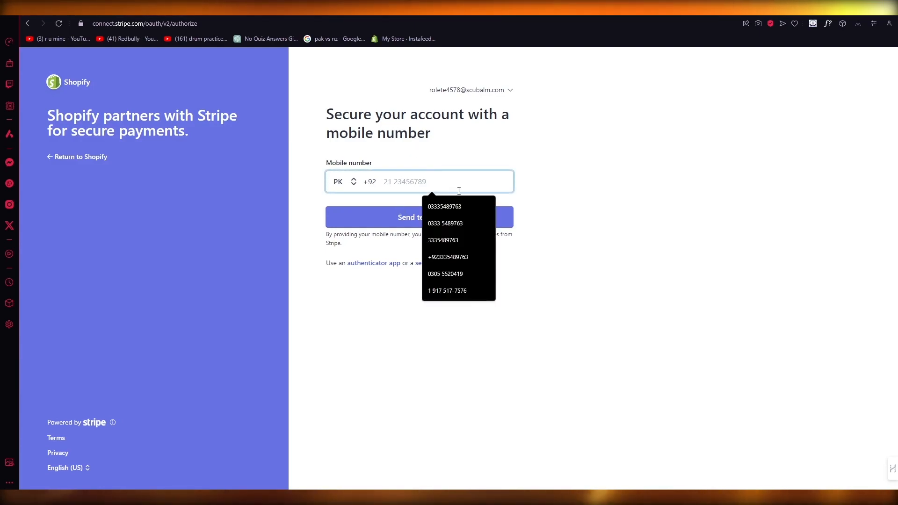
left_click(529, 200)
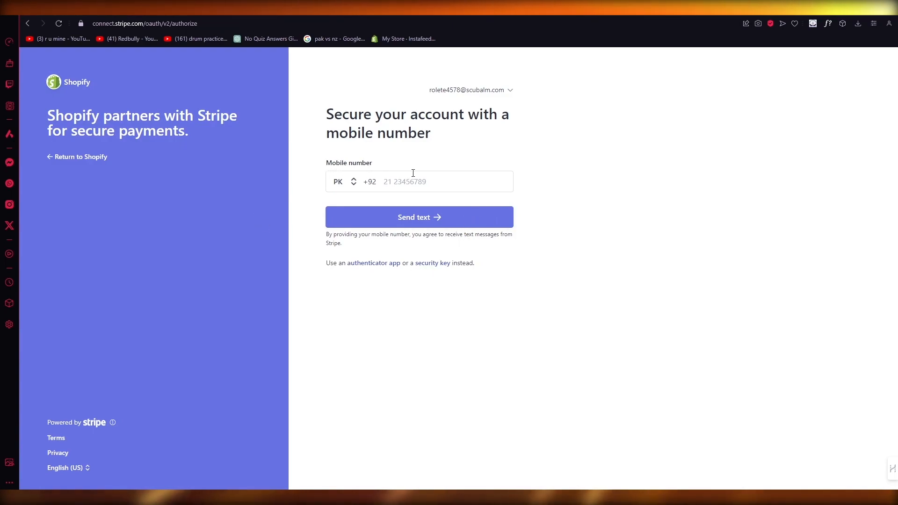
left_click(431, 181)
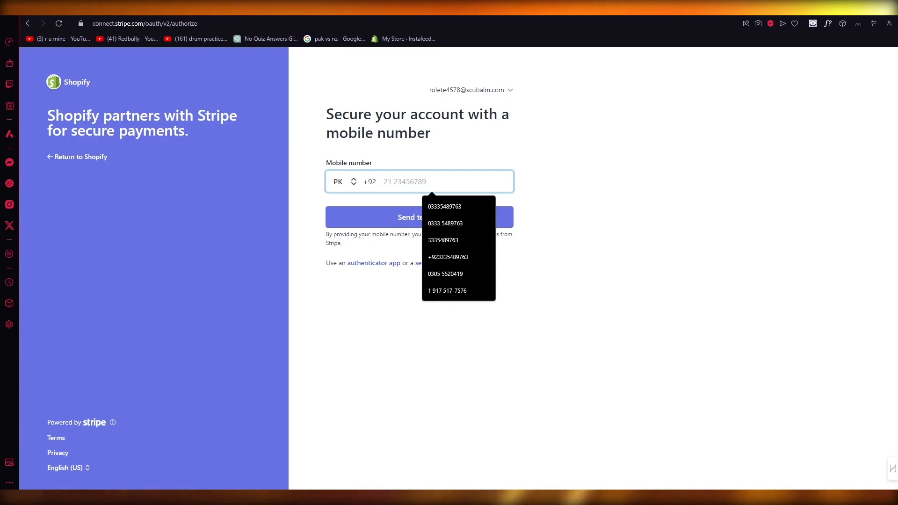
left_click(57, 158)
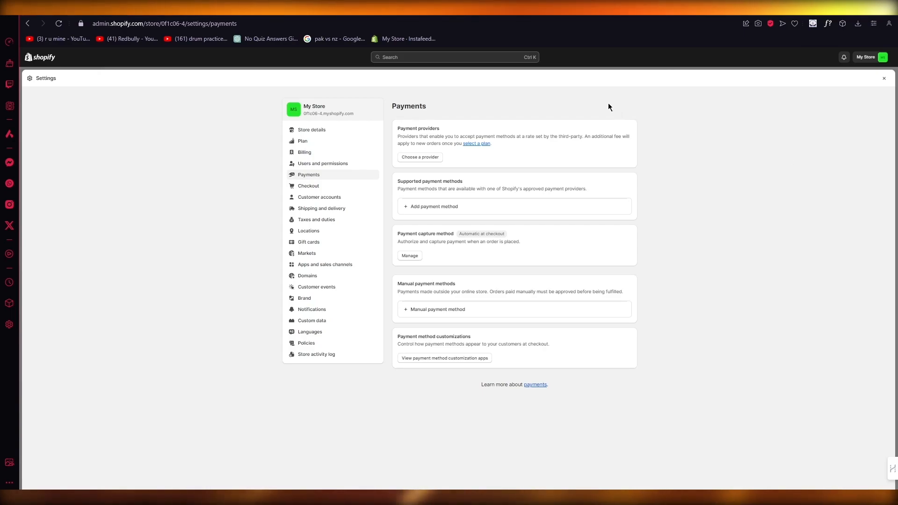
Open stripe.com in a new browser tab and go to the Stripe dashboard
key("ctrl+t")
type("str")
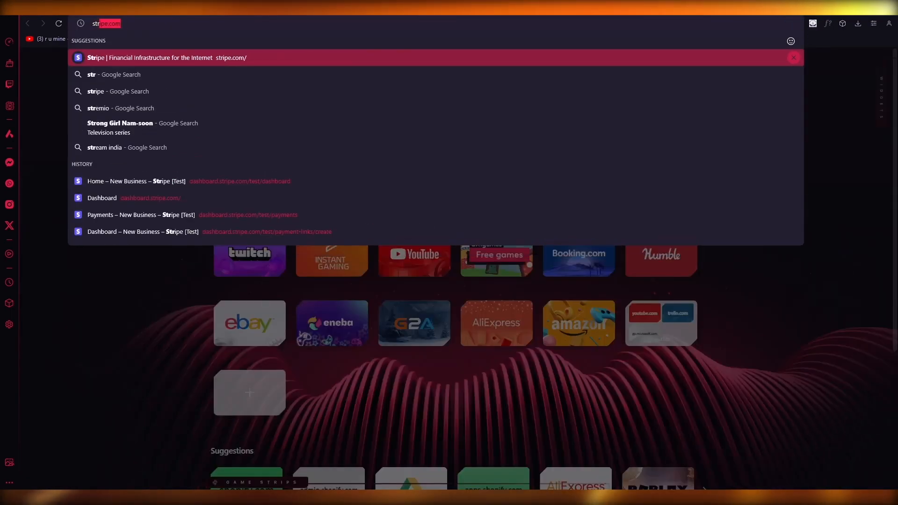
key("Return")
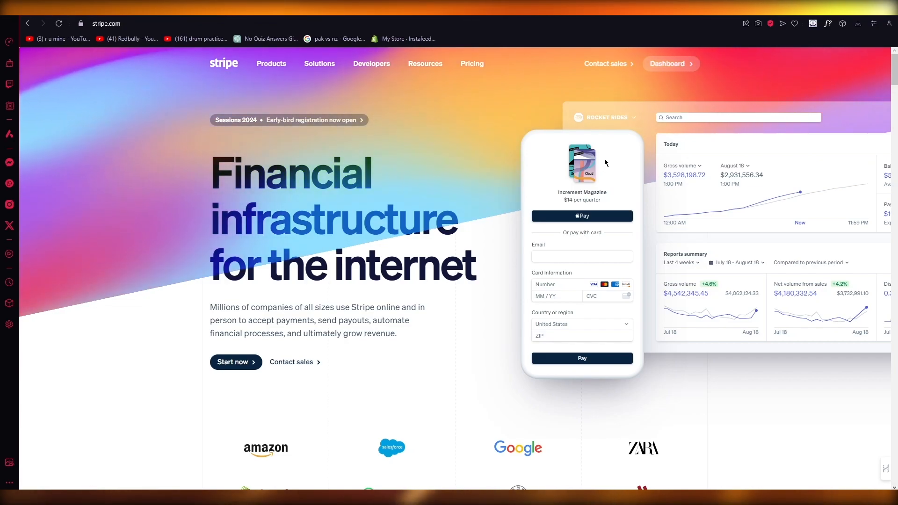
left_click(660, 68)
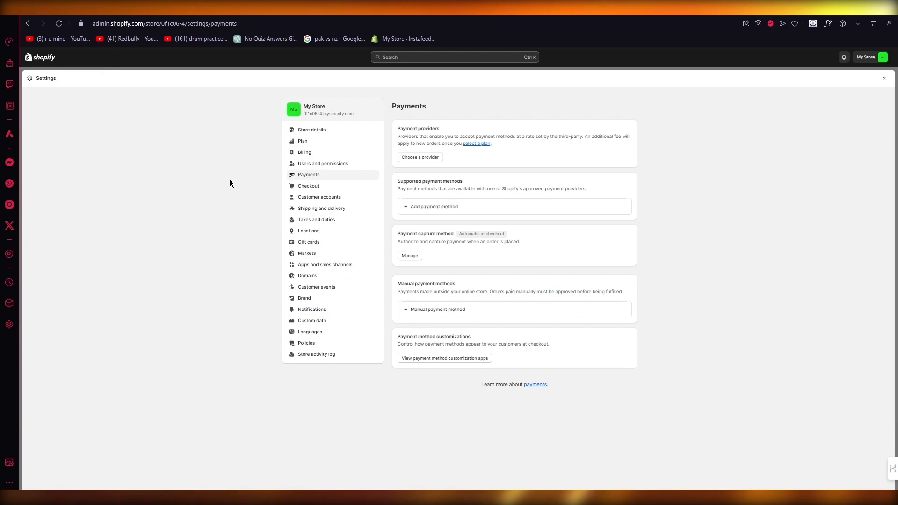
Close the Shopify store settings and open the Online Store's Dawn theme for customization
left_click(885, 80)
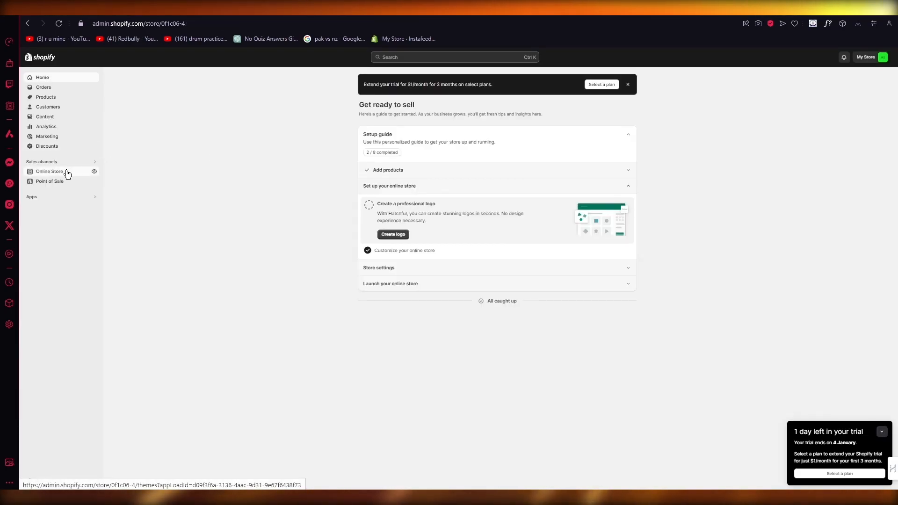
left_click(49, 171)
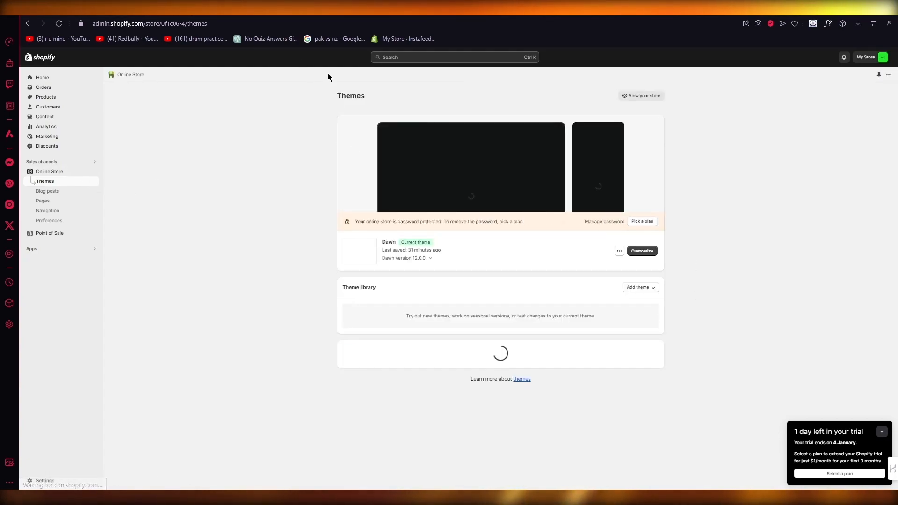
left_click(639, 252)
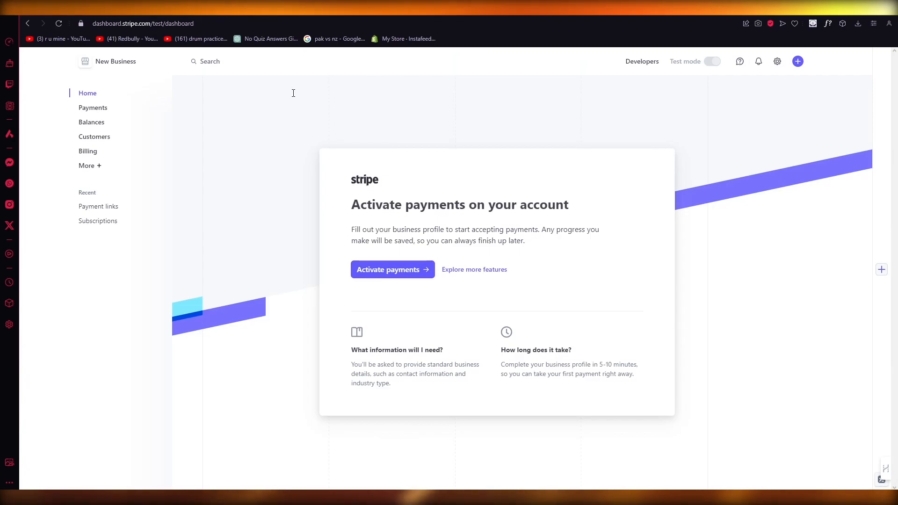
Create a payment link in Stripe for the existing $7.00 product jghji, confirming with the account password
left_click(92, 109)
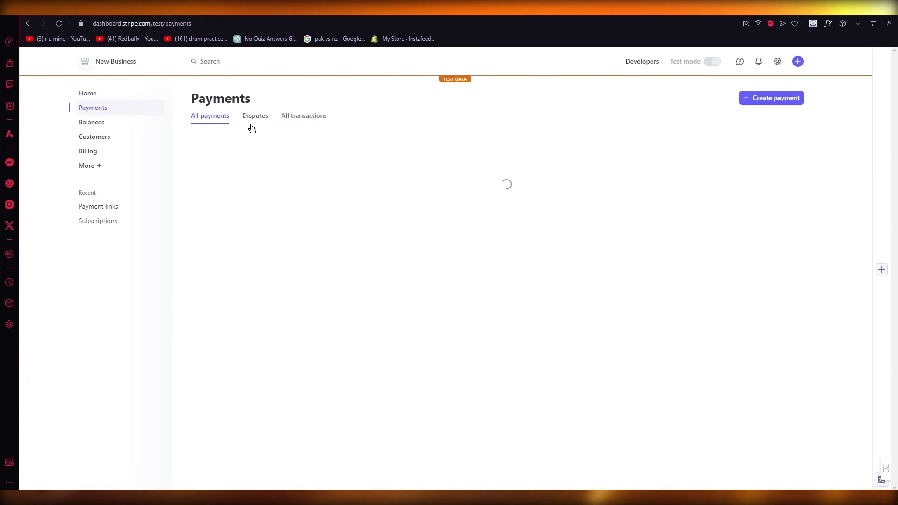
scroll(396, 172, "down", 3)
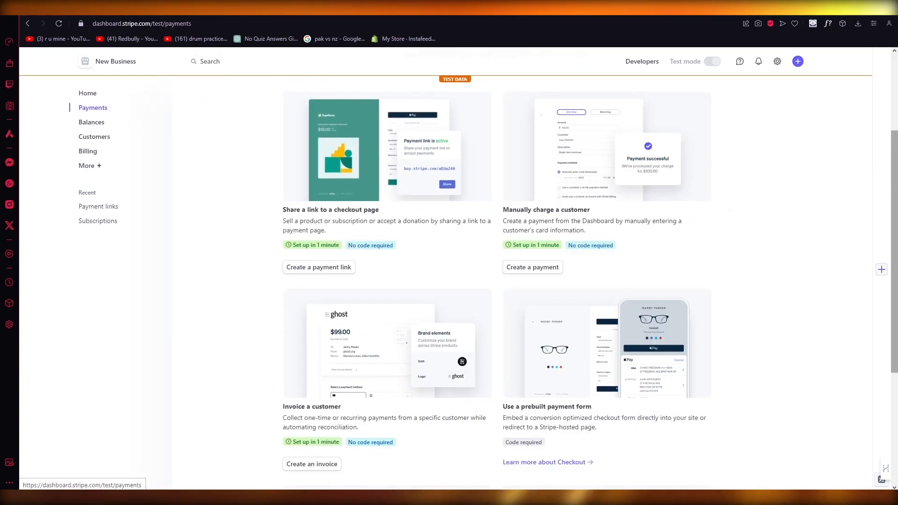
scroll(807, 248, "down", 5)
scroll(807, 245, "up", 9)
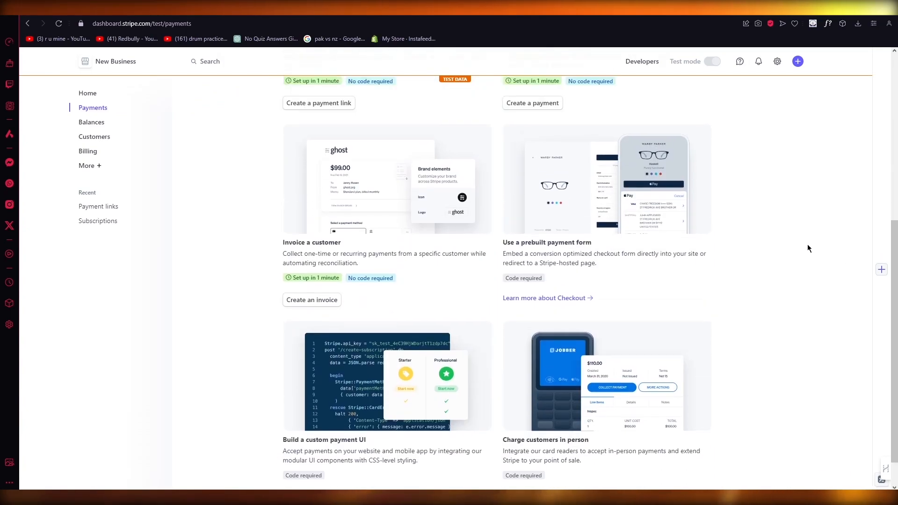
left_click(399, 260)
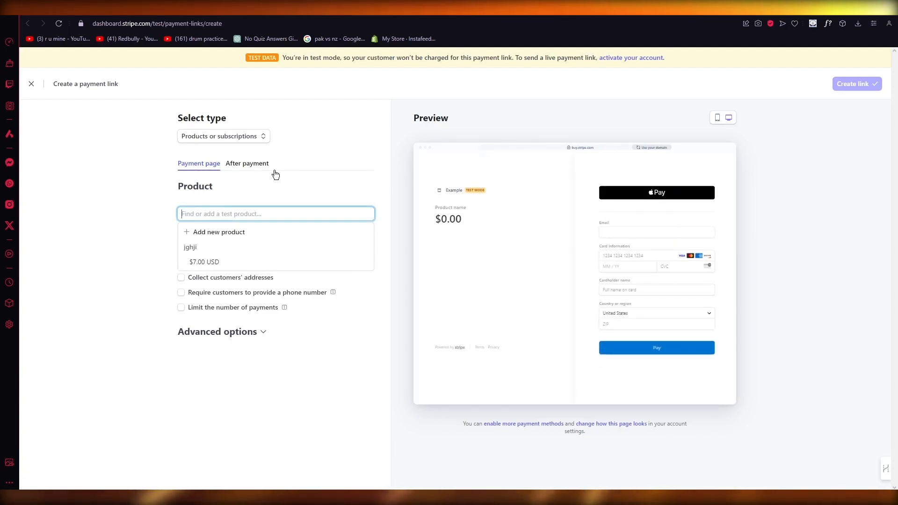
left_click(201, 249)
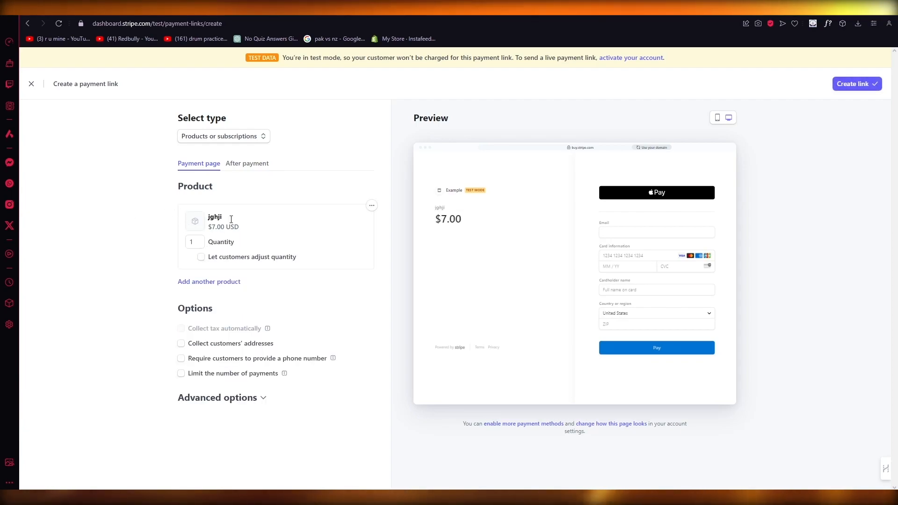
left_click(851, 86)
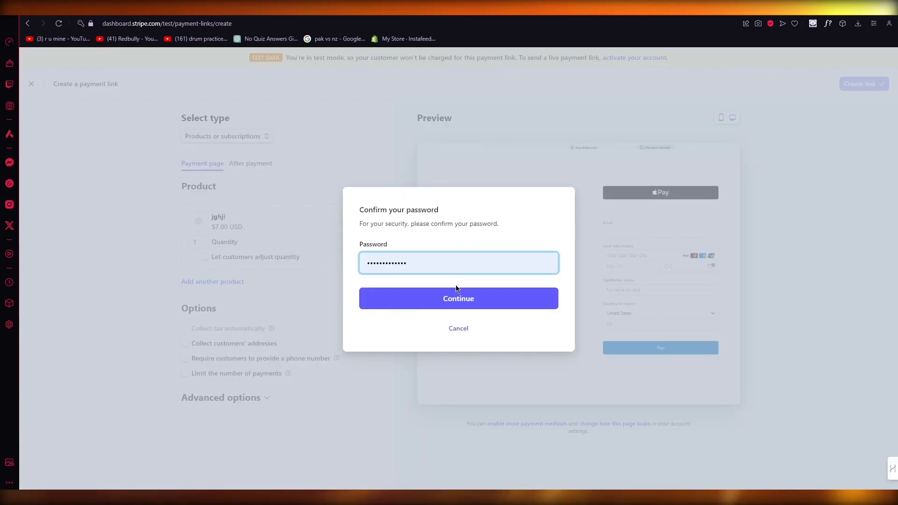
left_click(457, 299)
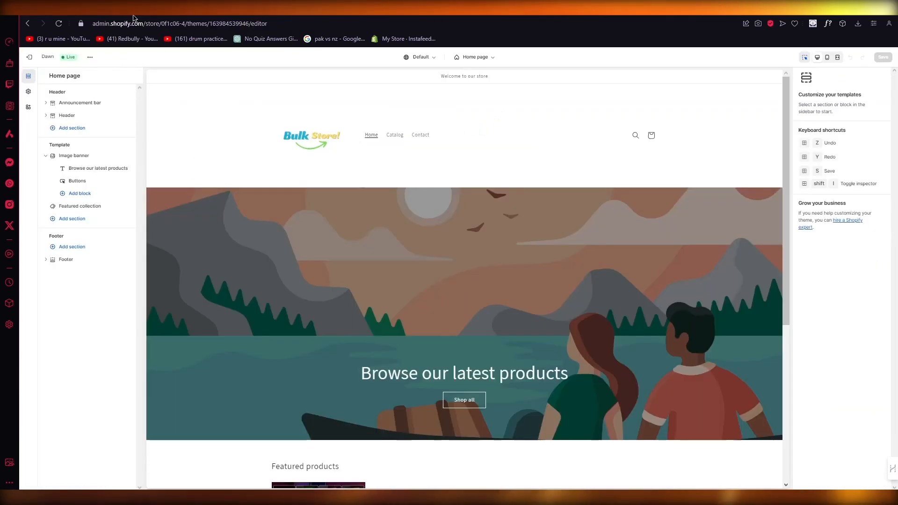
Open the featured Multi-function 3 In 1 LED Night Light product in the theme preview, and copy the new Stripe payment link
scroll(449, 181, "down", 5)
left_click(321, 297)
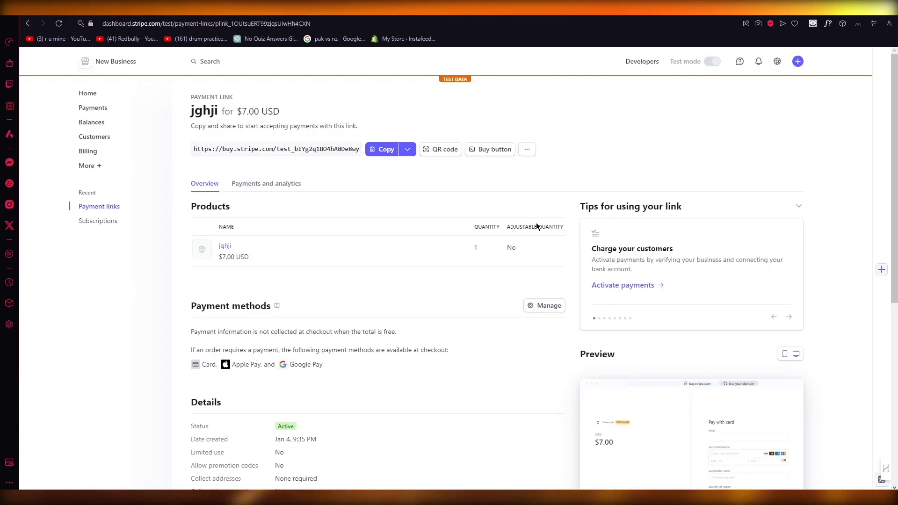
left_click(379, 150)
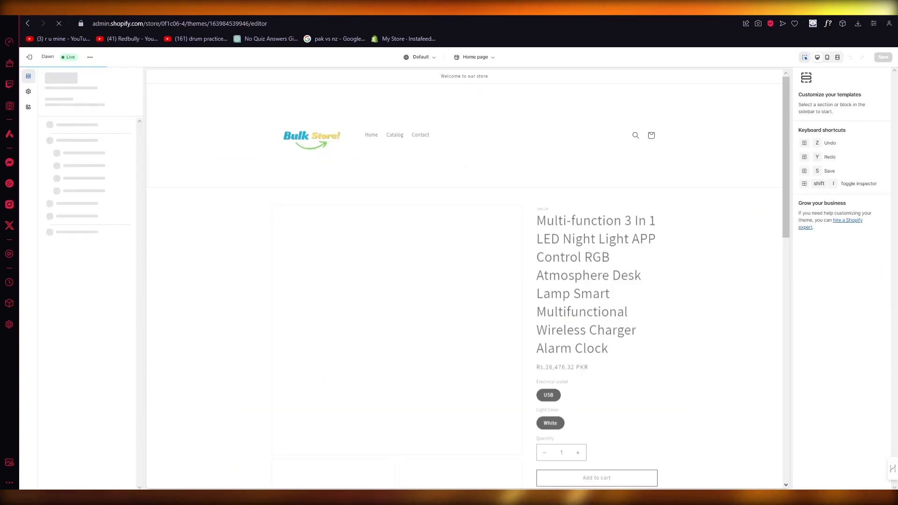
Look through the LED night light's product page in the theme preview, test Buy it now, and dismiss the notice
scroll(643, 262, "down", 7)
scroll(643, 261, "up", 8)
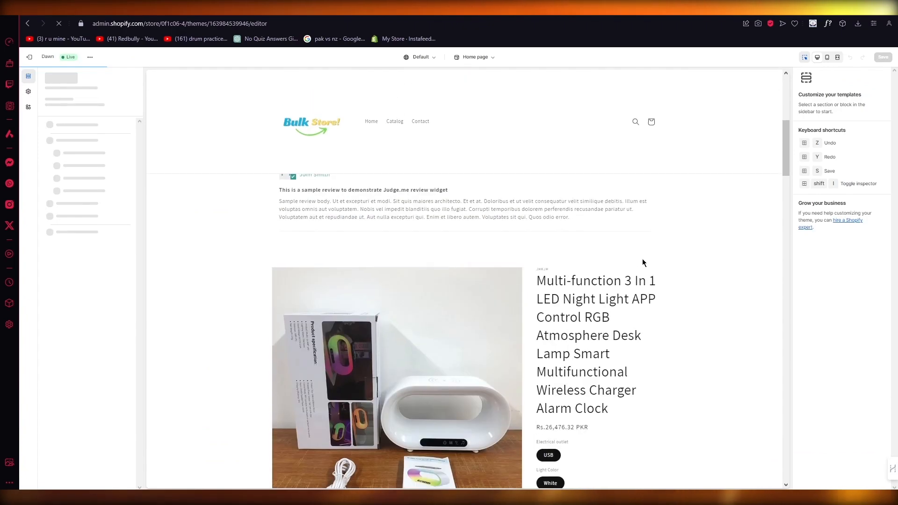
scroll(643, 261, "down", 10)
scroll(646, 259, "down", 12)
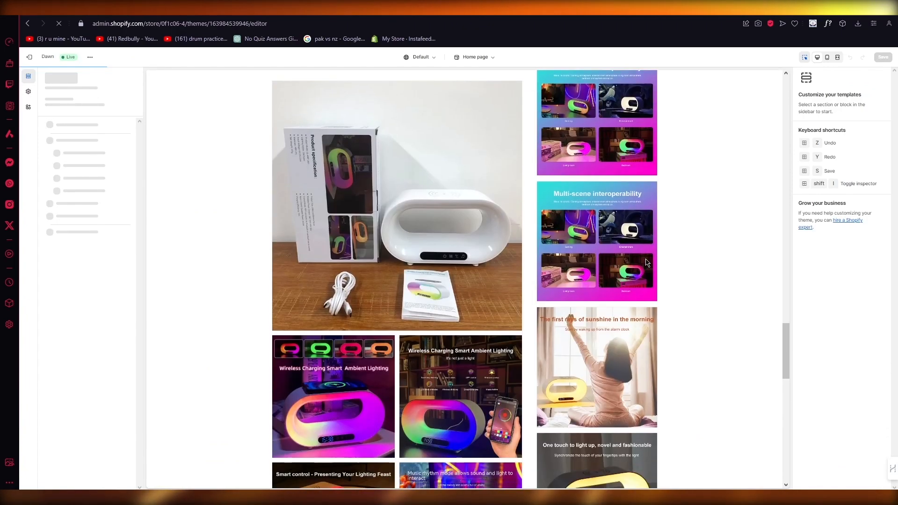
scroll(557, 267, "up", 15)
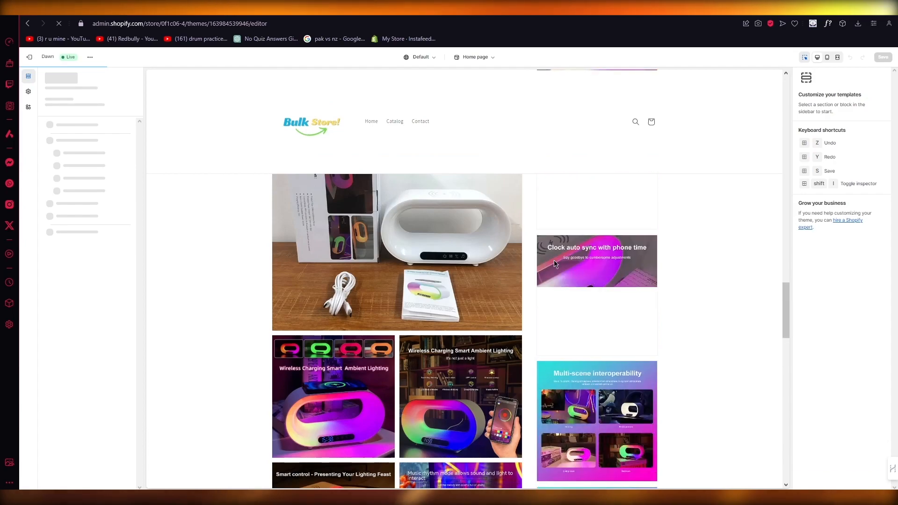
scroll(561, 273, "up", 3)
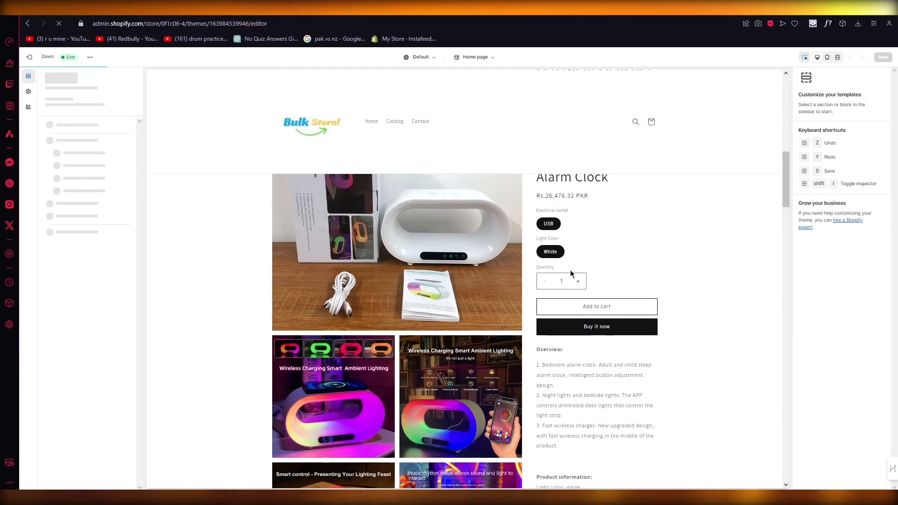
left_click(602, 327)
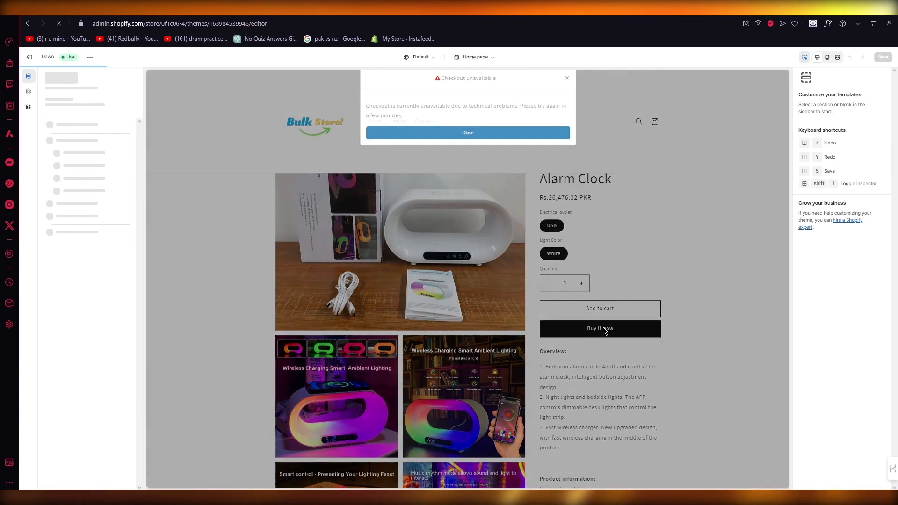
left_click(520, 141)
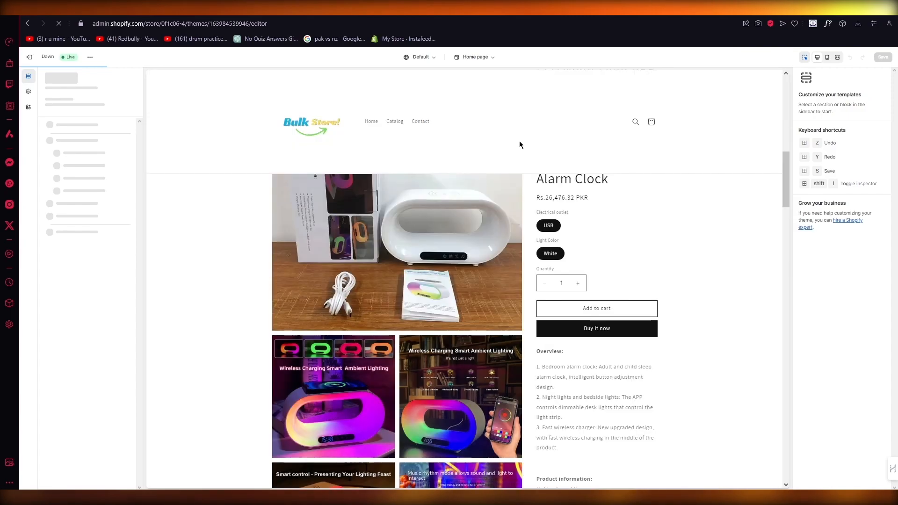
right_click(642, 335)
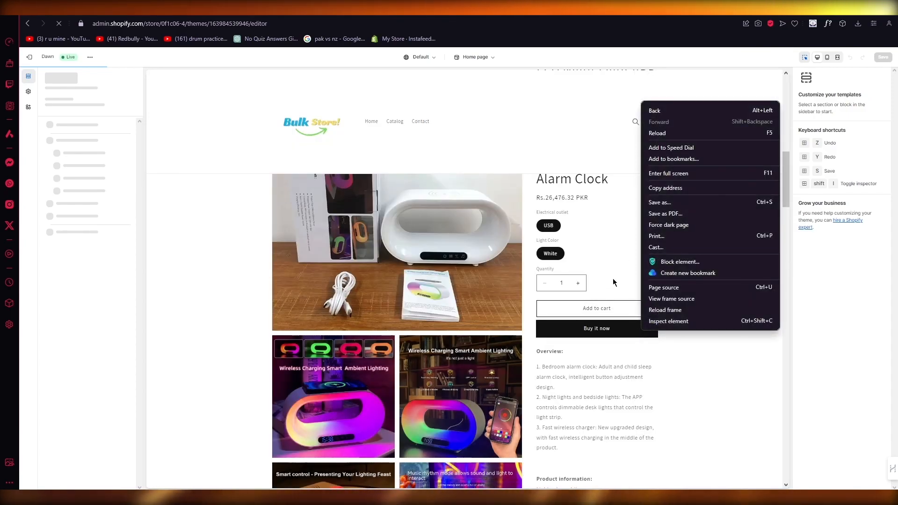
key("Escape")
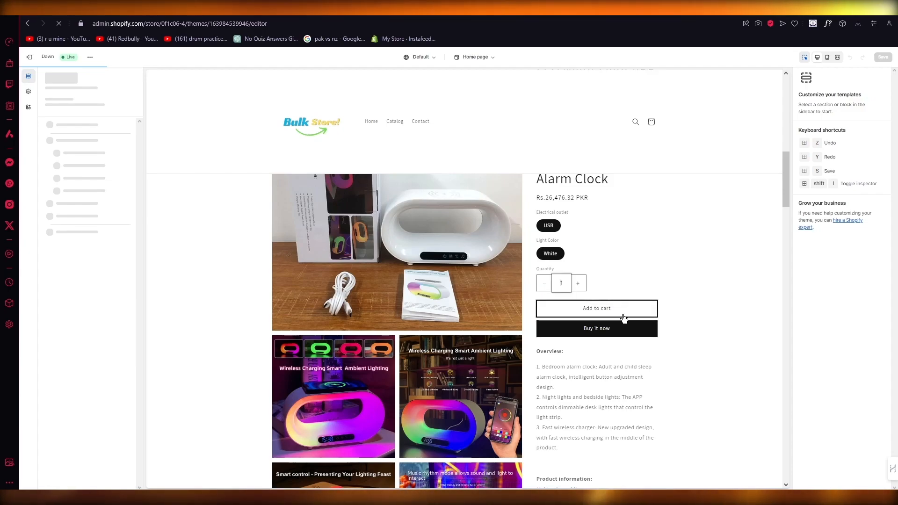
Remove the Buy buttons block from the Product information section of the Default product template
left_click(25, 94)
left_click(27, 79)
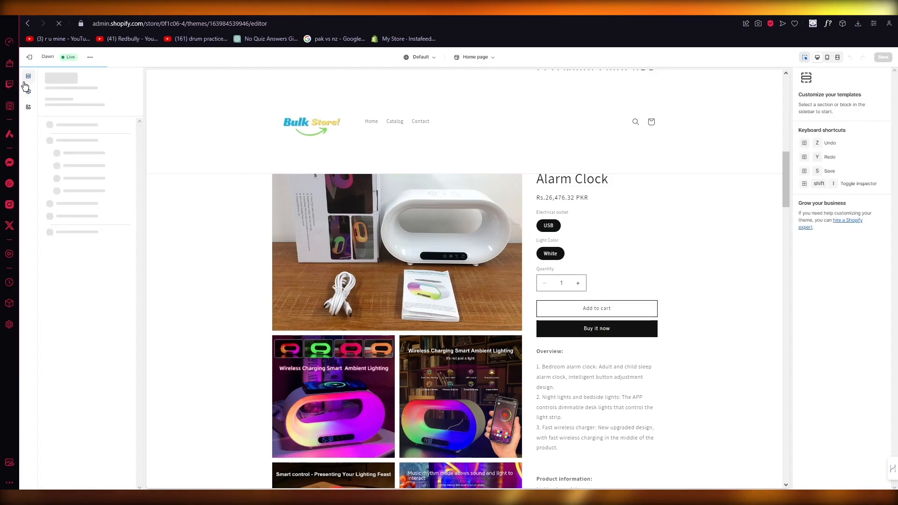
left_click(669, 261)
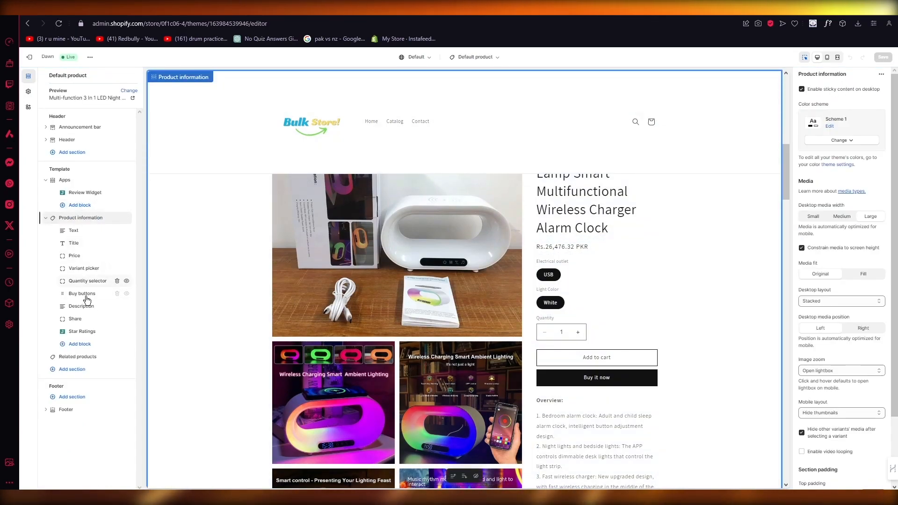
left_click(90, 298)
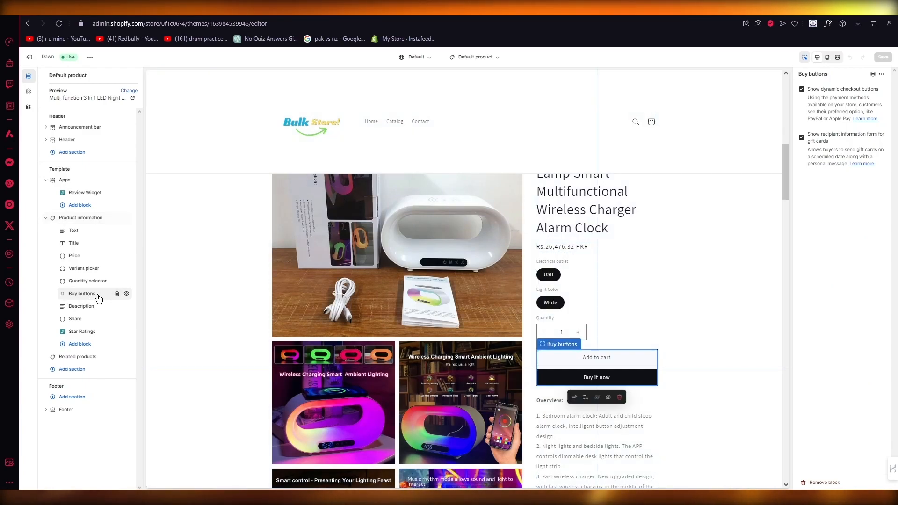
left_click(117, 294)
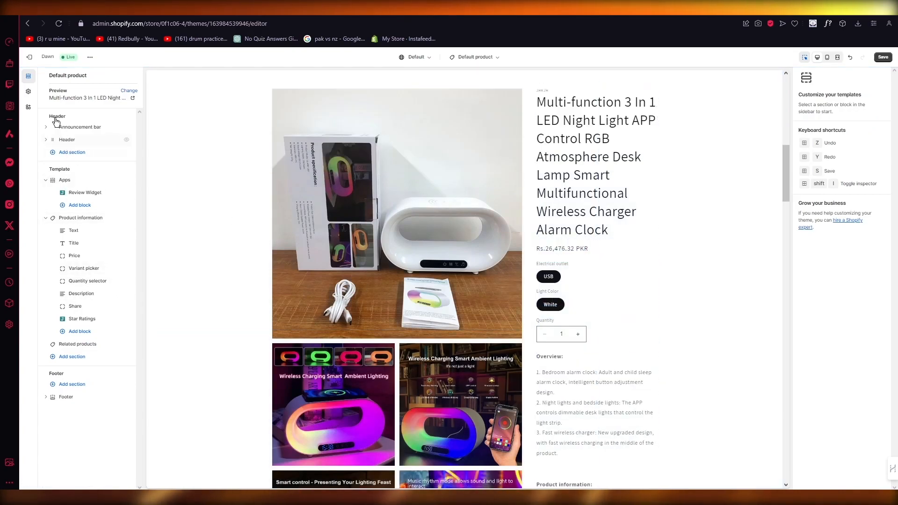
Add a new Buy buttons block to the Product information section and check its placement in the product page preview
left_click(29, 94)
left_click(29, 77)
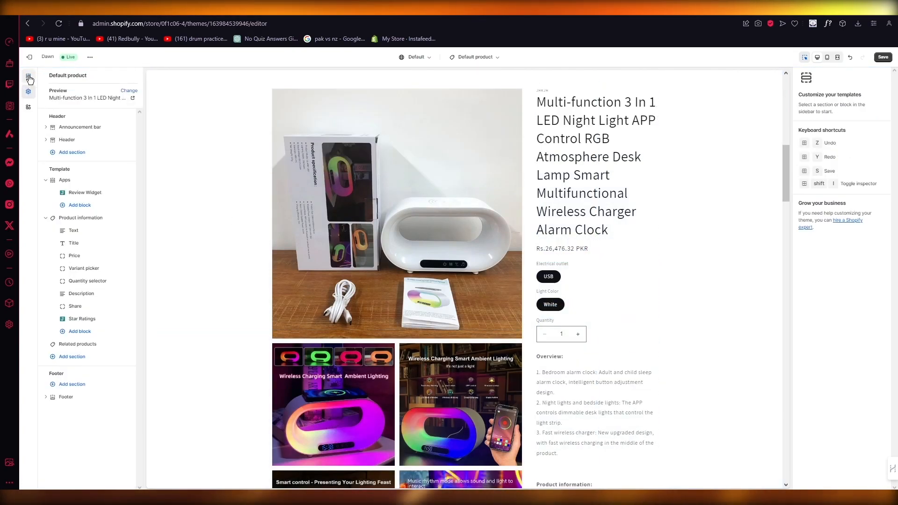
left_click(80, 331)
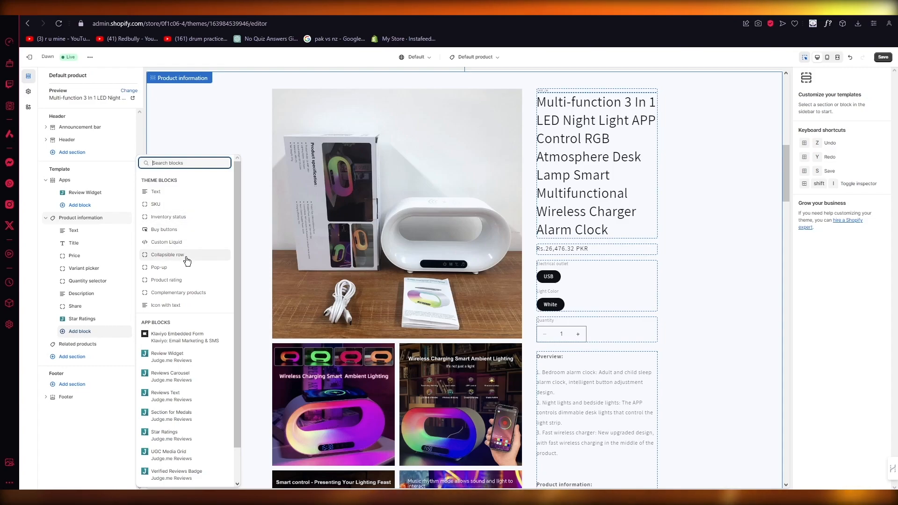
left_click(185, 230)
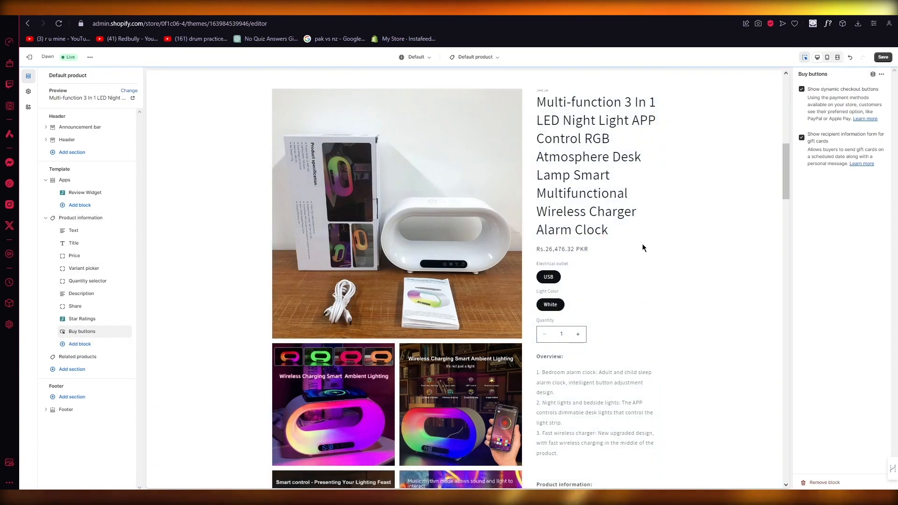
scroll(560, 292, "down", 10)
scroll(560, 292, "down", 15)
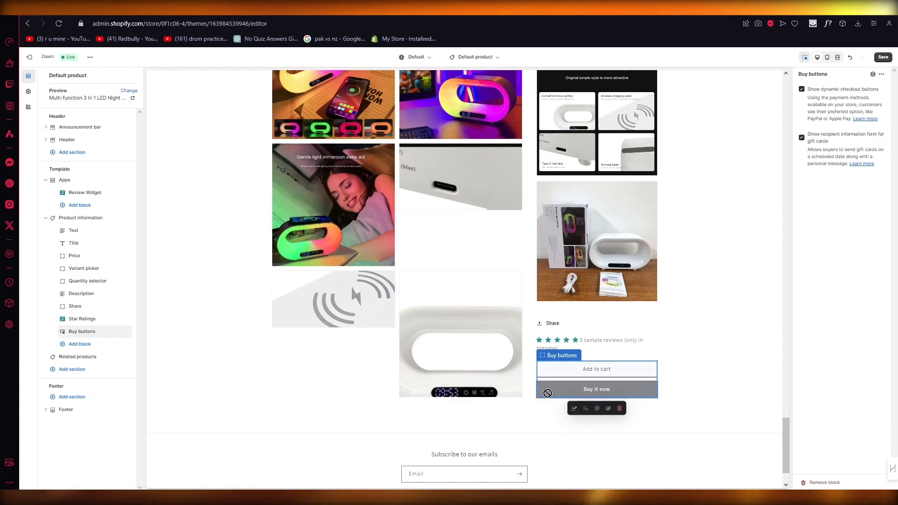
left_click(549, 393)
left_click(467, 142)
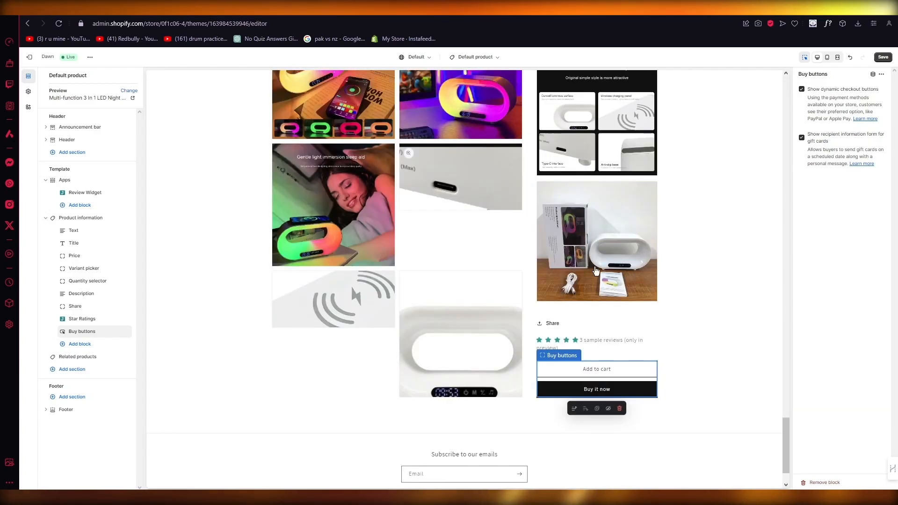
scroll(504, 315, "up", 10)
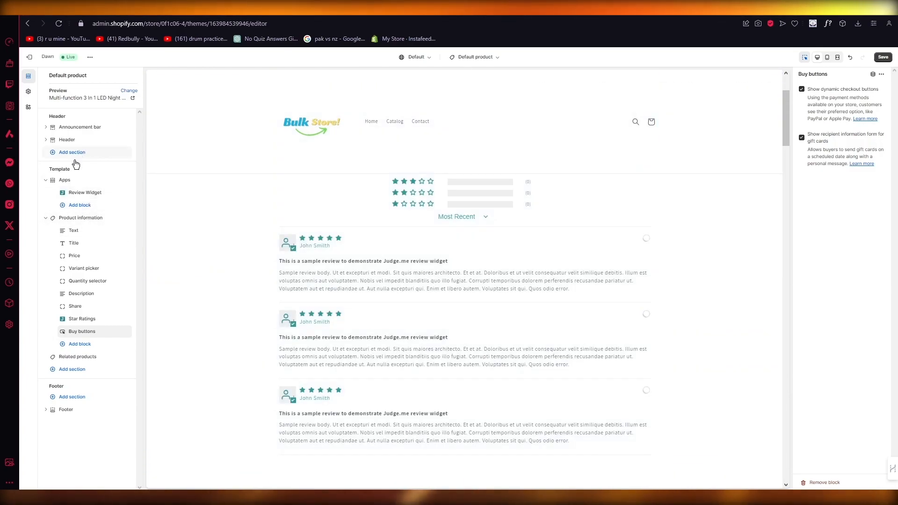
Browse the theme and app sections available for the product template, then look over the product page preview
left_click(79, 369)
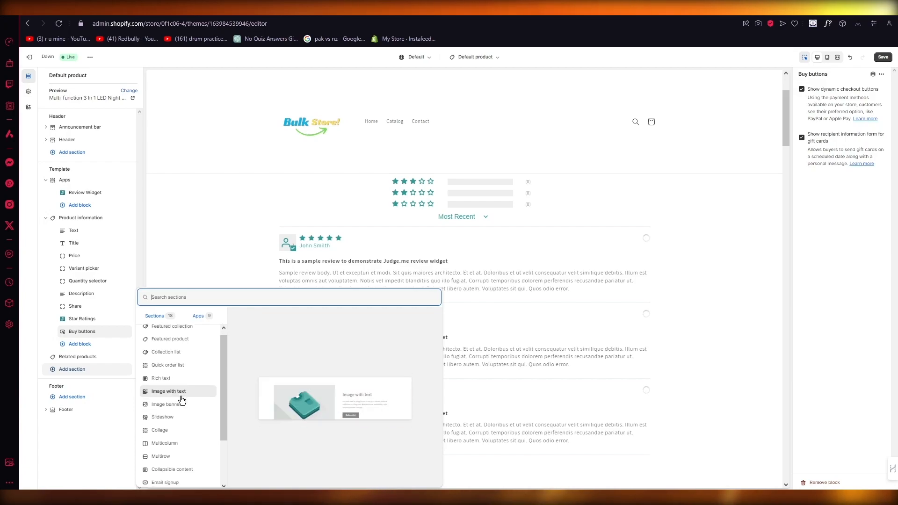
scroll(182, 401, "down", 1)
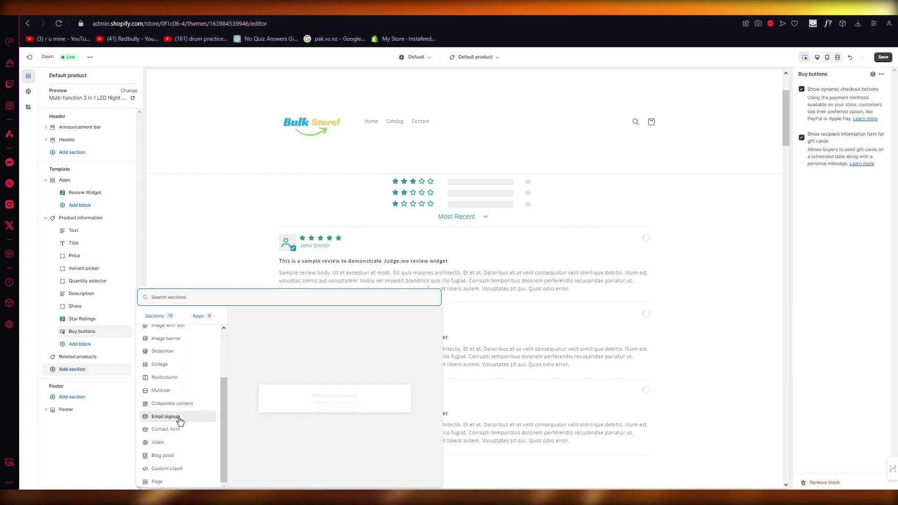
scroll(180, 384, "down", 1)
scroll(178, 361, "up", 3)
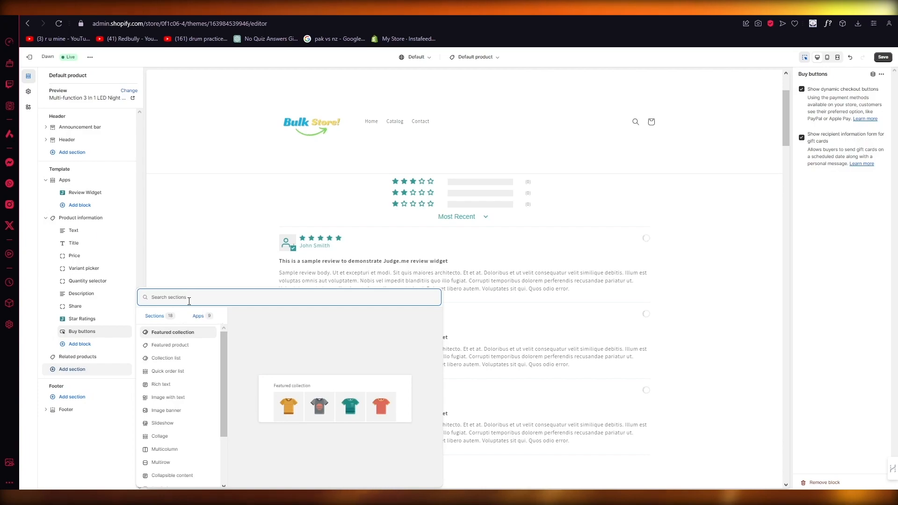
left_click(204, 314)
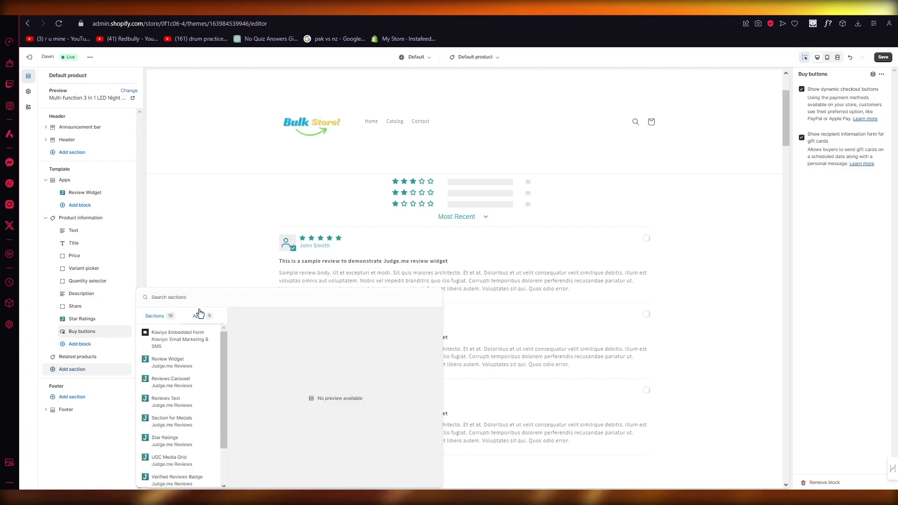
scroll(181, 351, "down", 1)
scroll(180, 352, "up", 1)
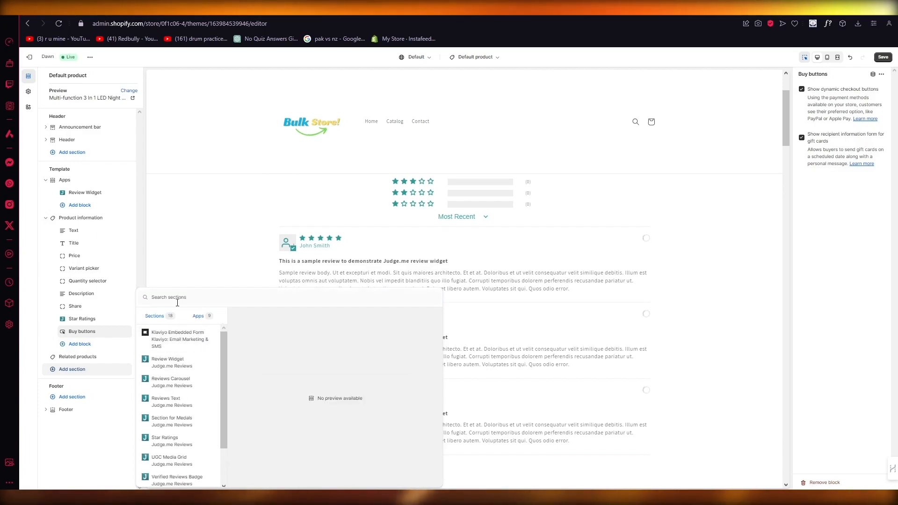
left_click(167, 324)
left_click(199, 257)
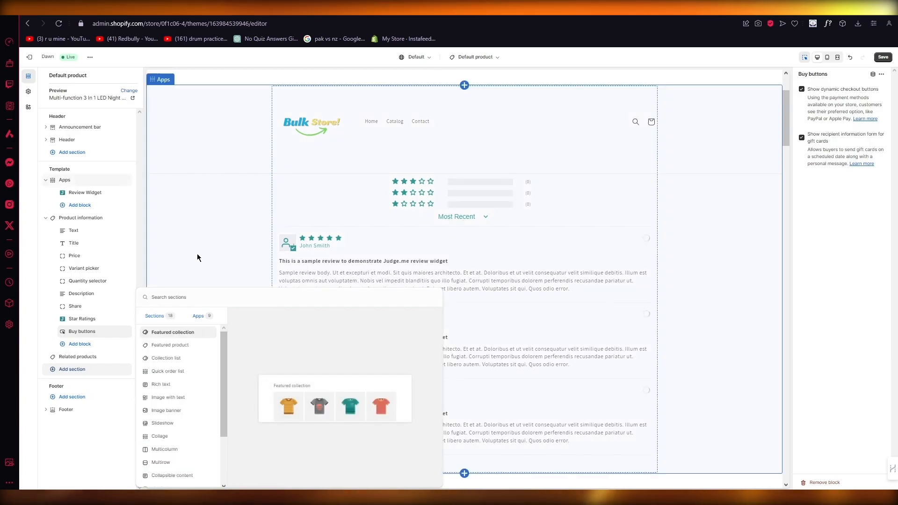
scroll(547, 269, "down", 10)
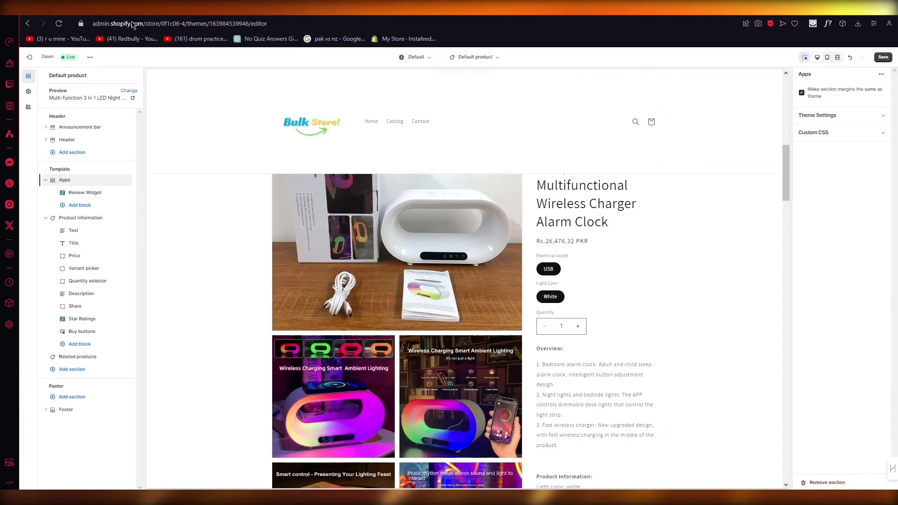
scroll(591, 325, "down", 10)
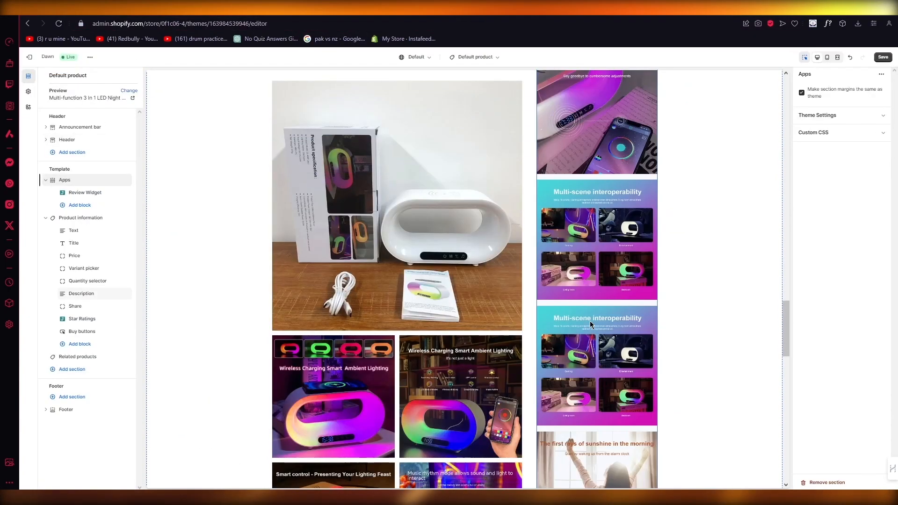
scroll(591, 325, "down", 5)
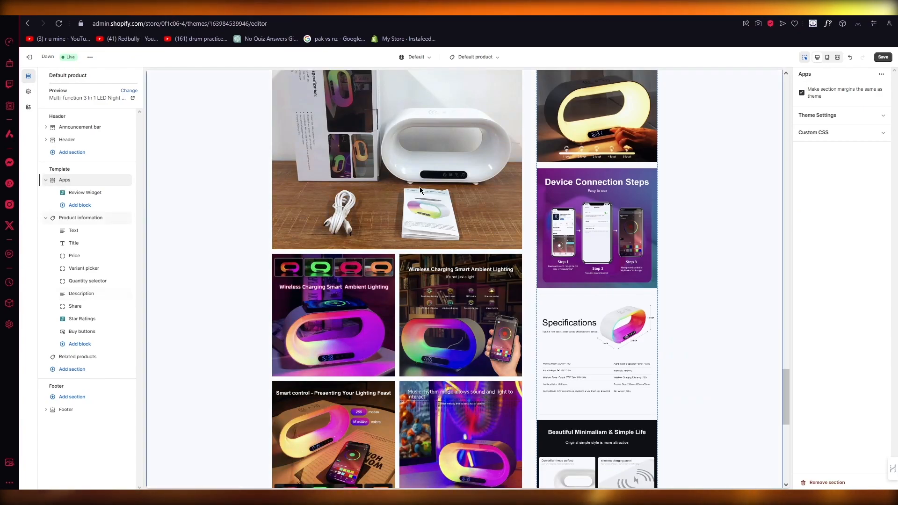
Open the copied Stripe payment link for jghji in a new browser tab and select the checkout form's Email field
left_click(420, 189)
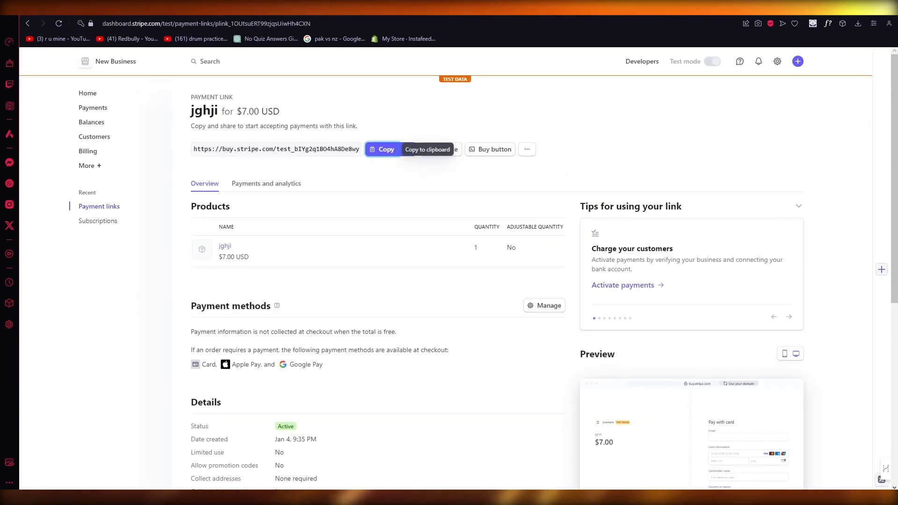
key("ctrl+t")
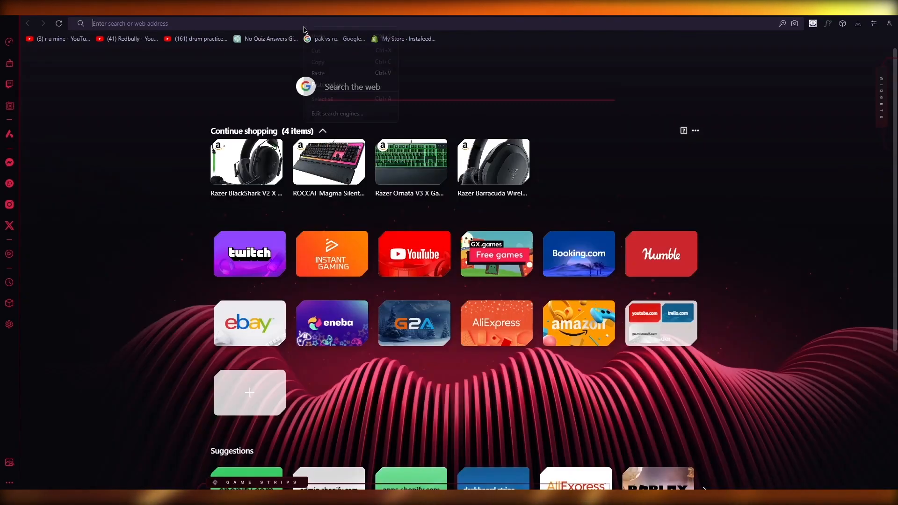
left_click(333, 88)
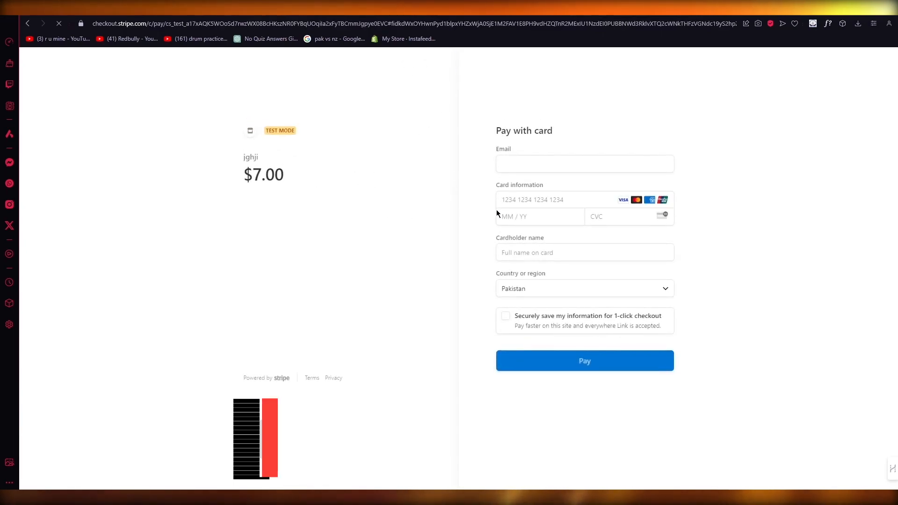
left_click(534, 162)
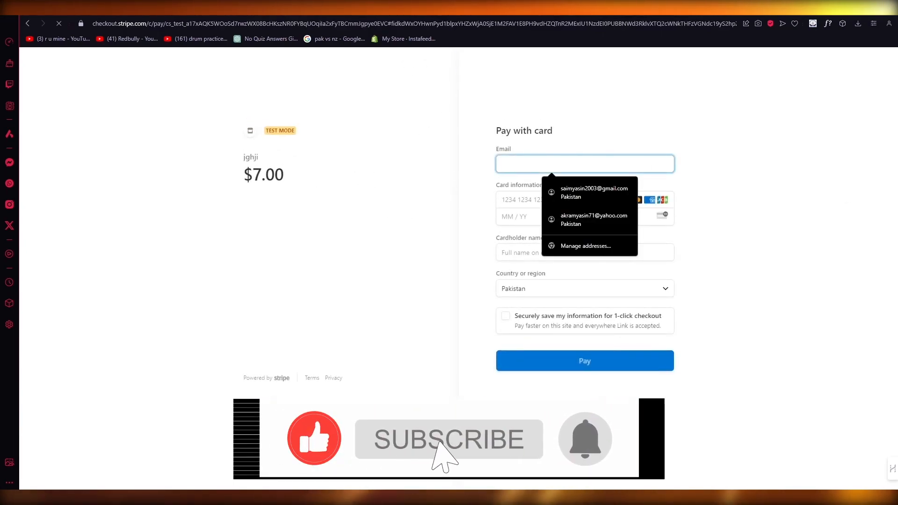